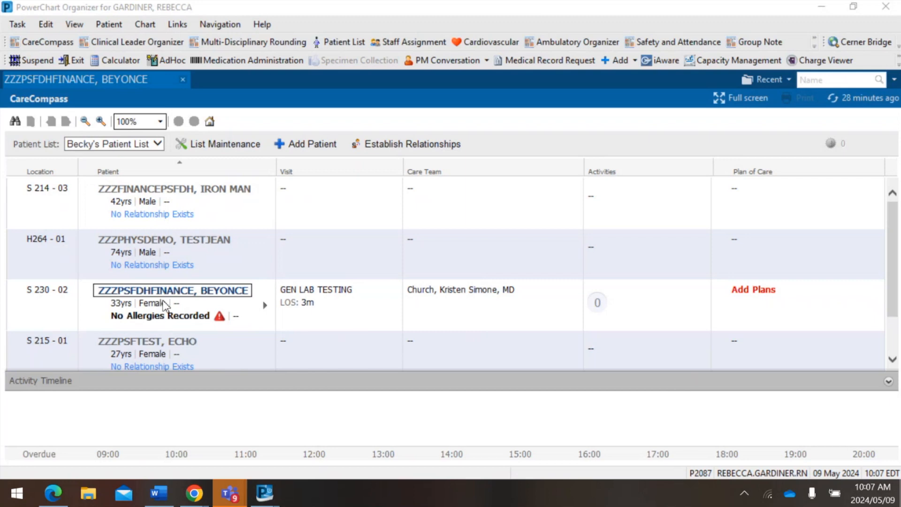
# Open the chart of the patient in S 230 - 02 and show the Handoff page's Orders section.
pyautogui.moveTo(167, 296)
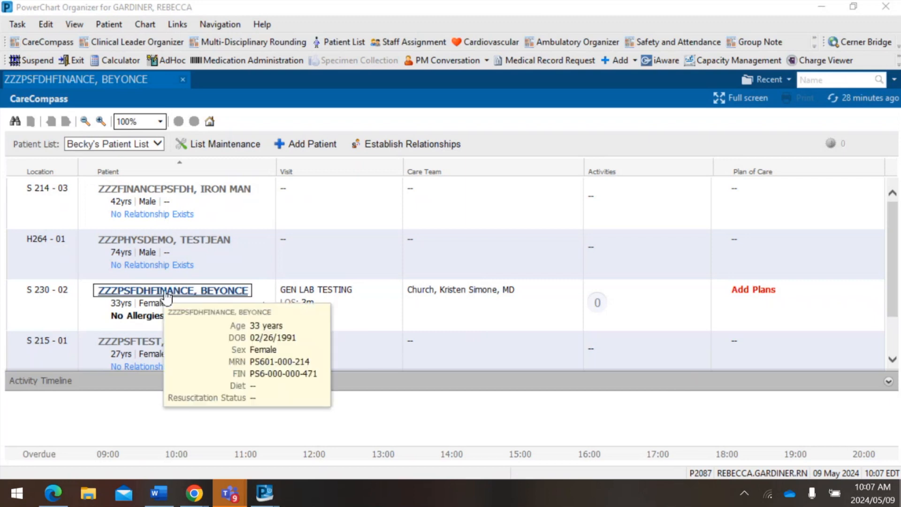
pyautogui.click(166, 295)
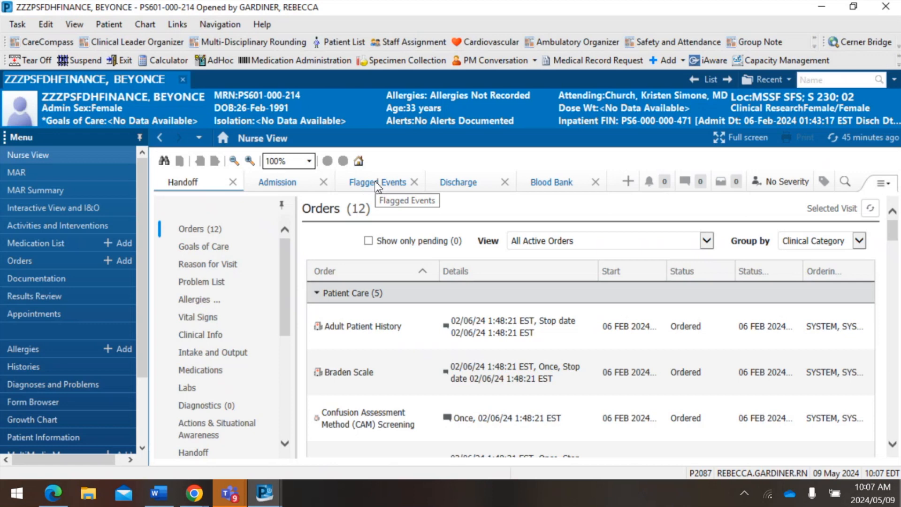
pyautogui.click(191, 192)
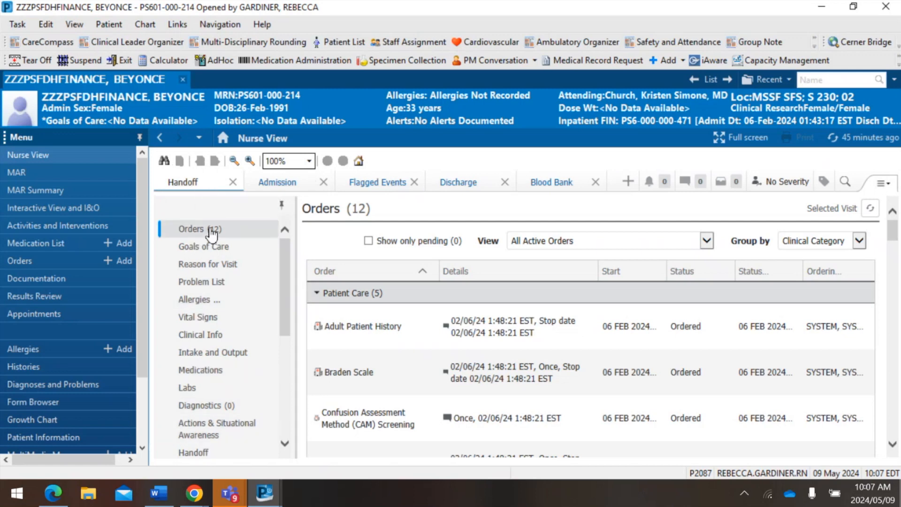
pyautogui.moveTo(212, 232)
pyautogui.mouseDown()
pyautogui.moveTo(203, 309)
pyautogui.moveTo(218, 217)
pyautogui.mouseUp()
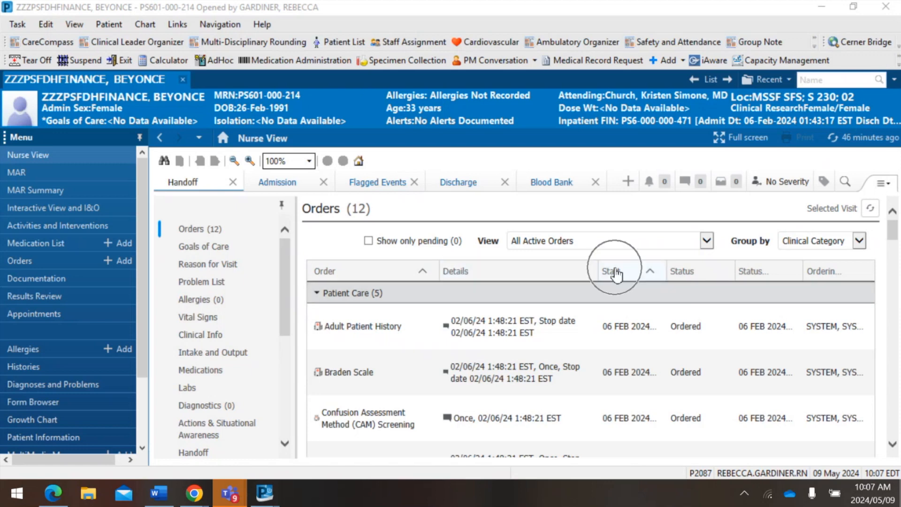
# Examine the columns of the Handoff orders list and the available order view filters, keeping All Active Orders.
pyautogui.click(681, 272)
pyautogui.click(762, 275)
pyautogui.click(834, 277)
pyautogui.click(492, 241)
pyautogui.click(708, 241)
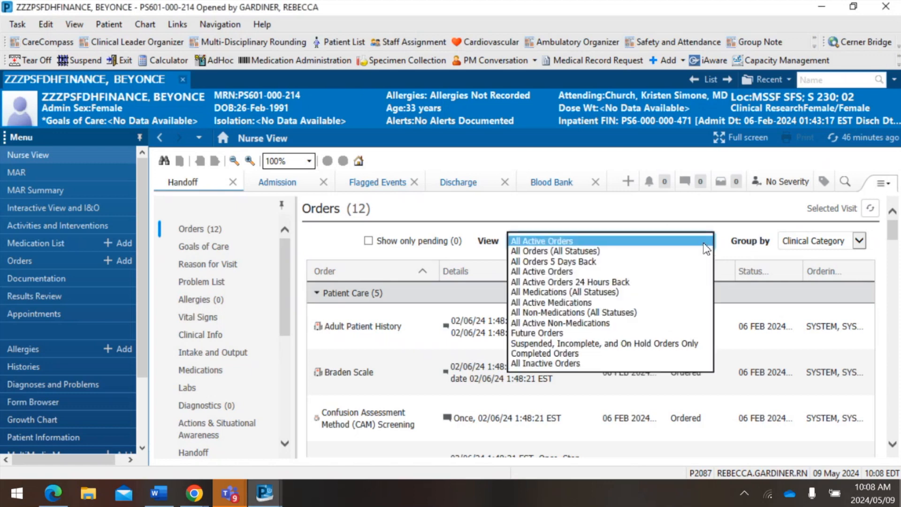
pyautogui.click(663, 241)
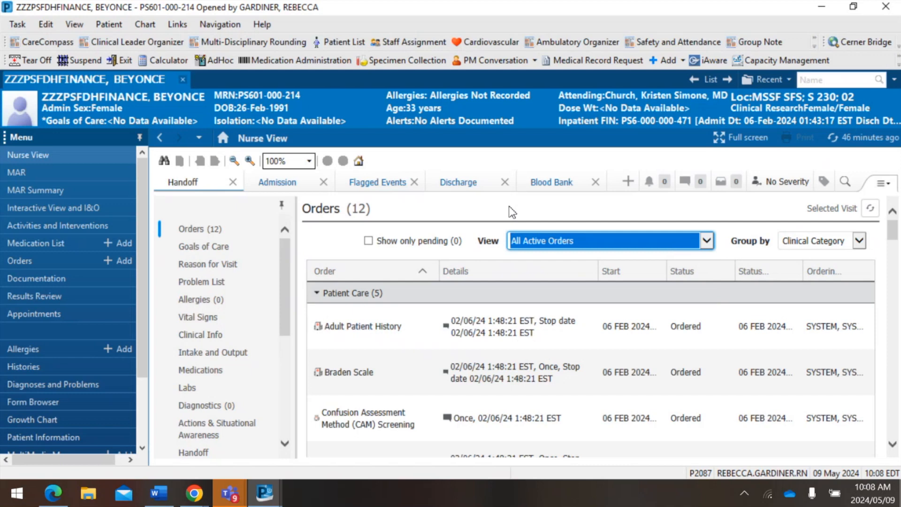
pyautogui.click(140, 9)
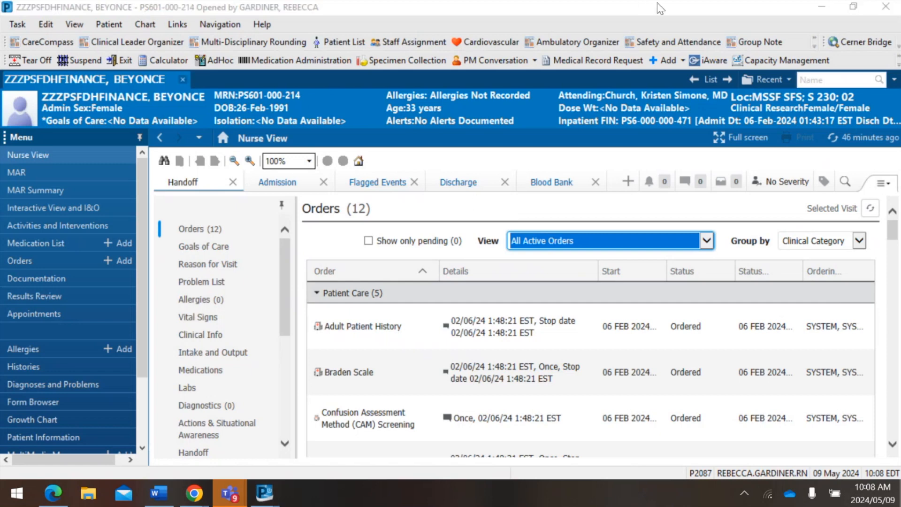
# Start a new order from the patient's Orders page, search for CBC and select CBC with Diff.
pyautogui.click(28, 261)
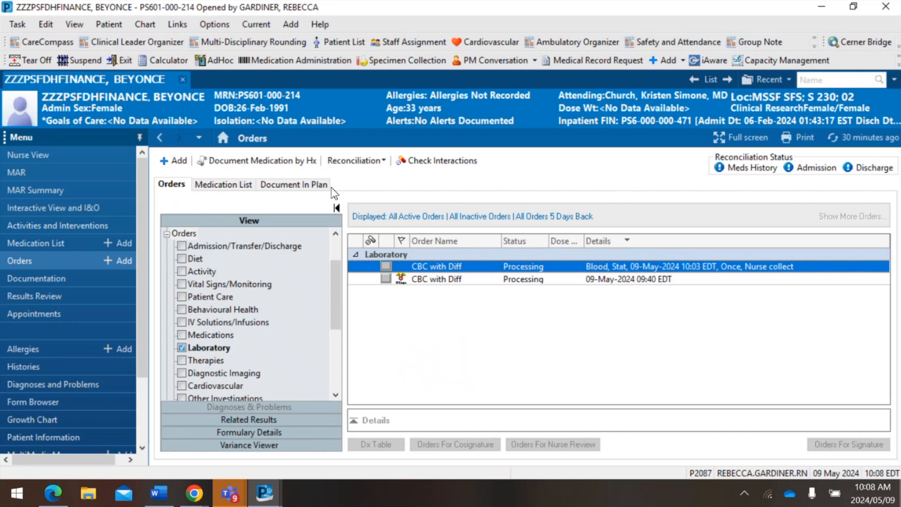
pyautogui.click(175, 161)
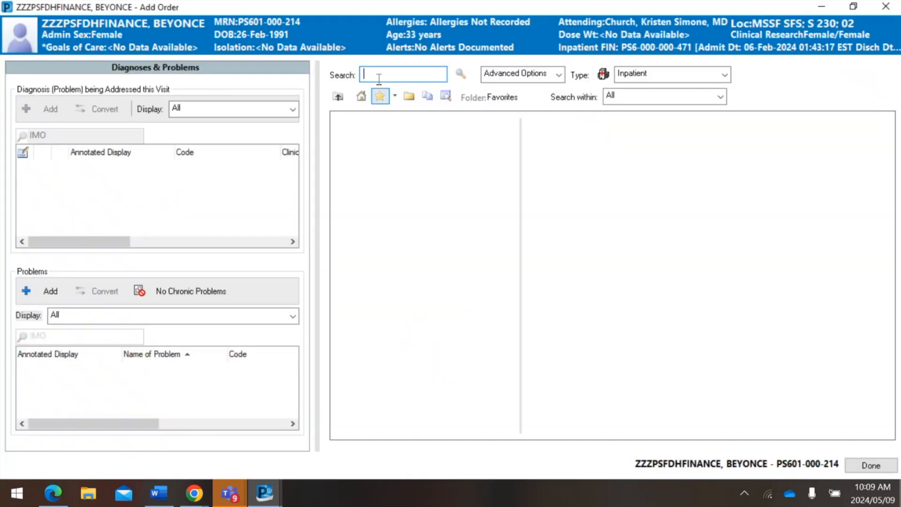
pyautogui.write('CBC')
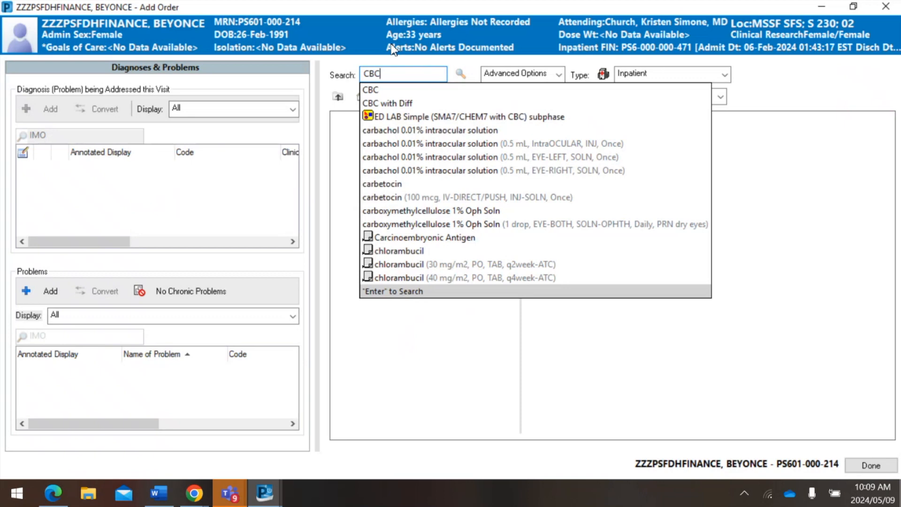
pyautogui.click(409, 291)
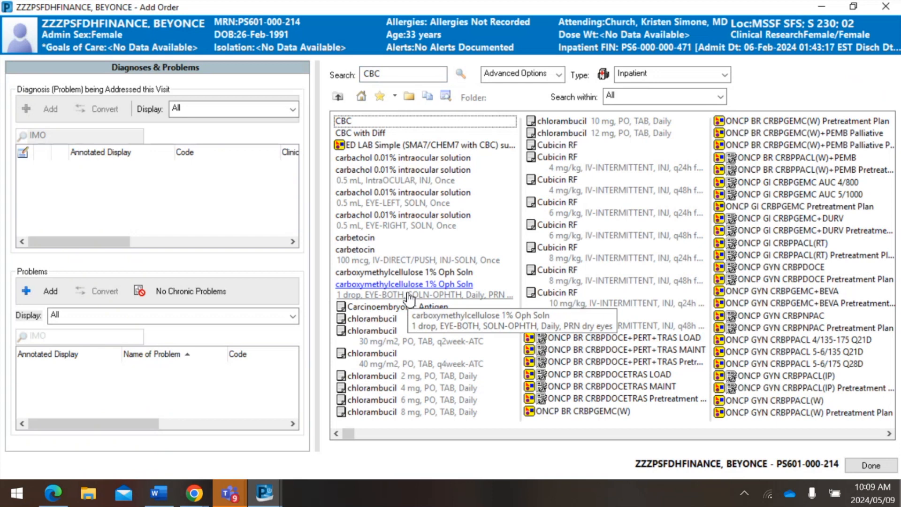
pyautogui.click(365, 136)
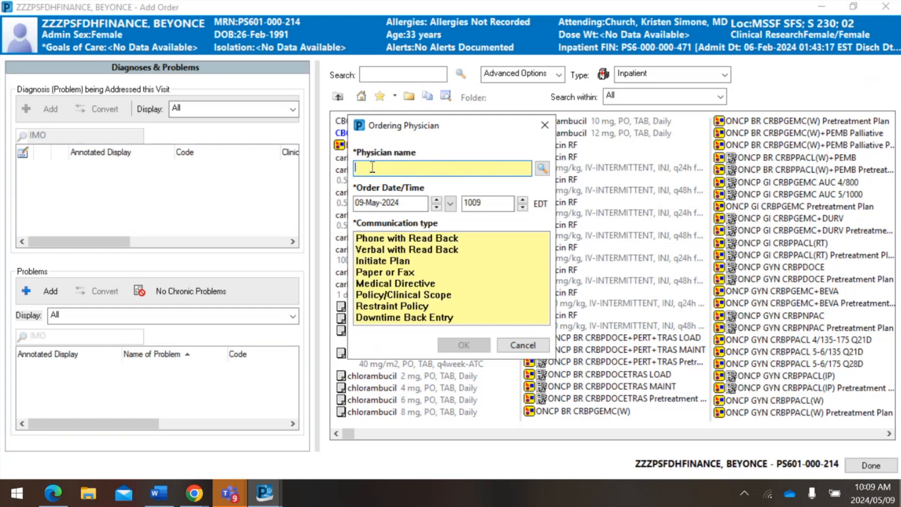
# Enter the ordering physician's name with communication type Verbal with Read Back, and close the order search window.
pyautogui.write('Baranchuk')
pyautogui.press('Return')
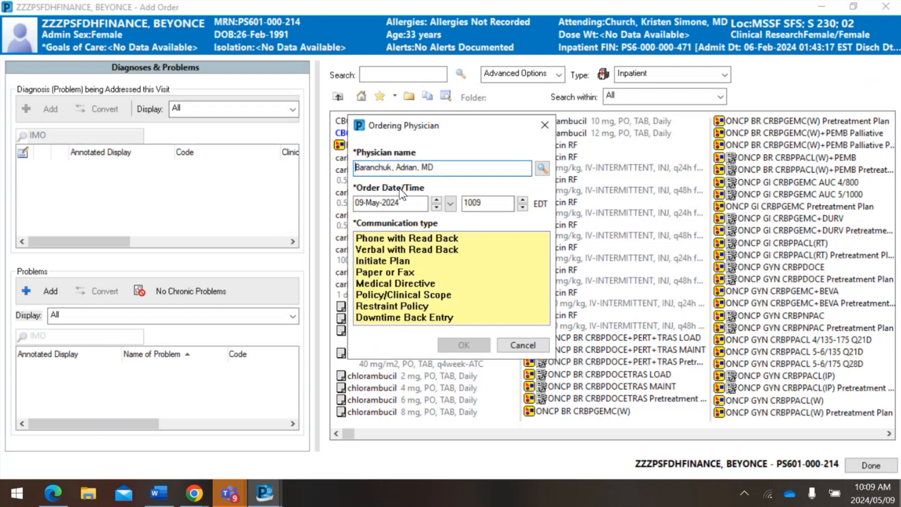
pyautogui.click(412, 252)
pyautogui.click(463, 346)
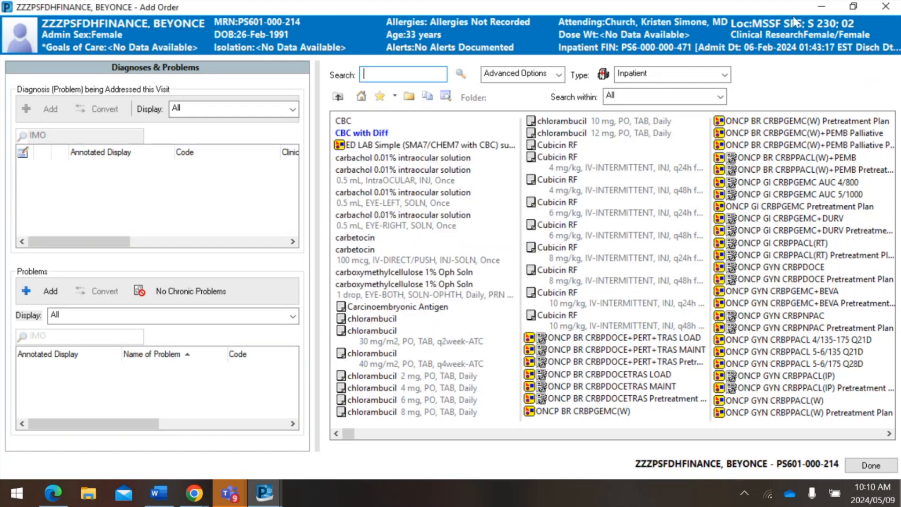
pyautogui.click(885, 7)
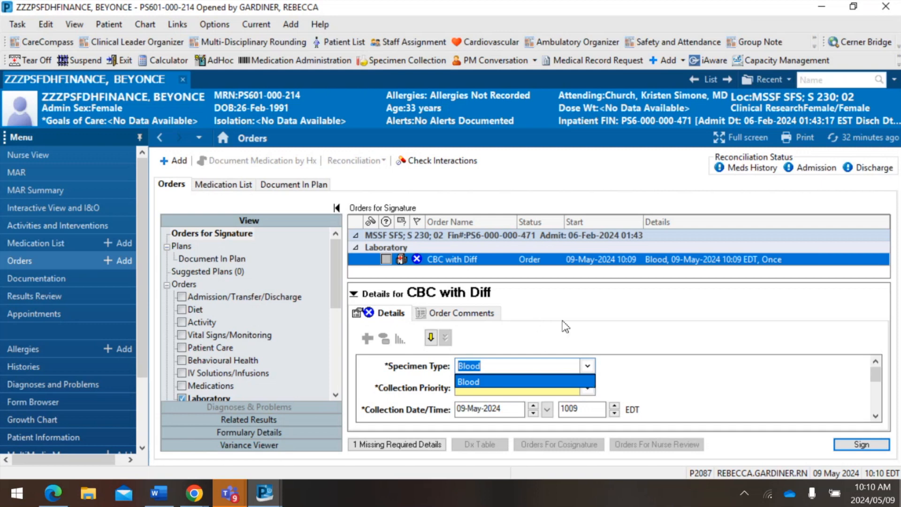
# Set the CBC with Diff order's specimen type to Blood and its collection priority to Stat.
pyautogui.click(787, 378)
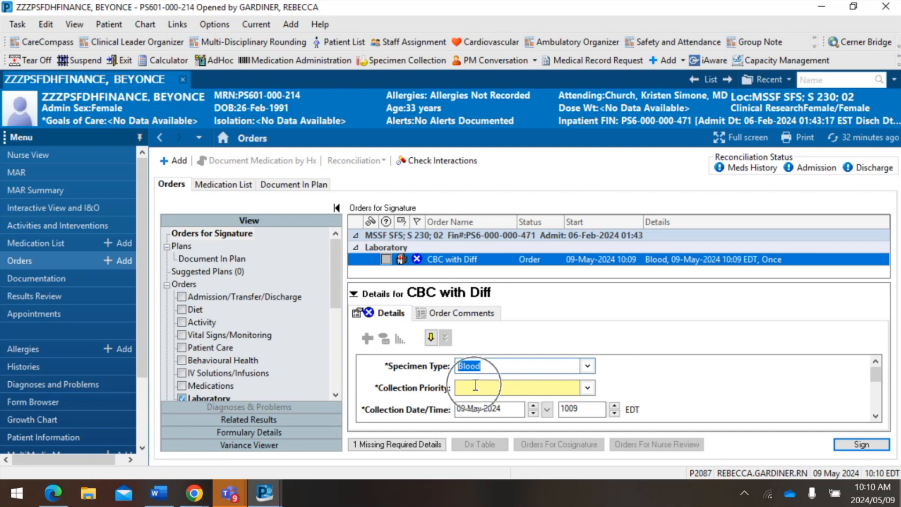
pyautogui.click(586, 367)
pyautogui.click(544, 382)
pyautogui.click(590, 389)
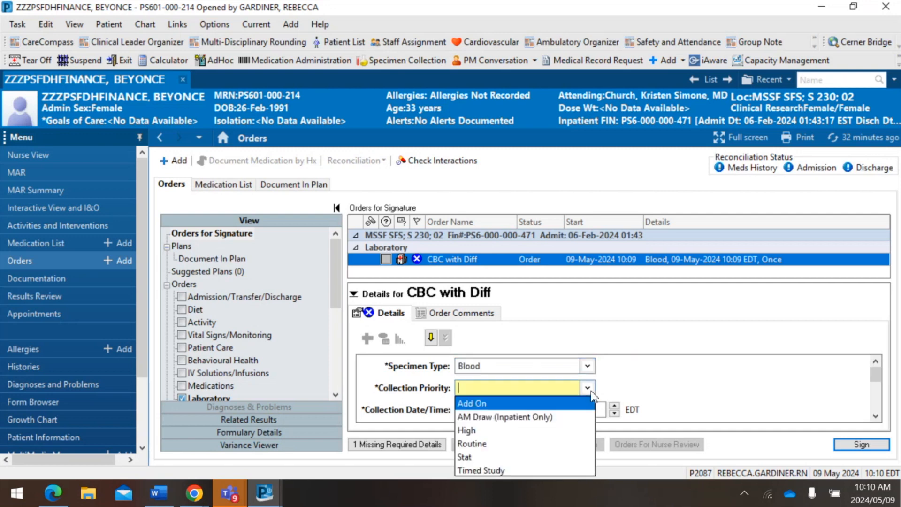
pyautogui.click(510, 455)
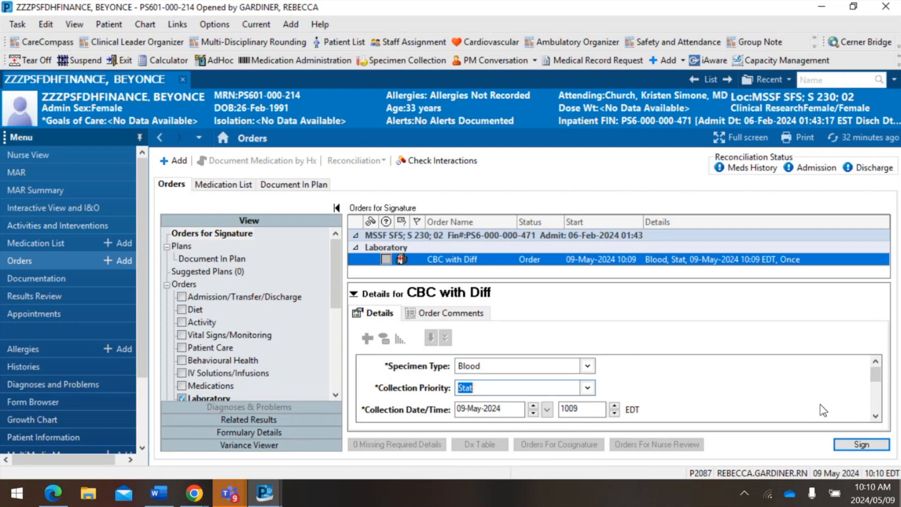
# Check the CBC with Diff order's collection date and time, and set Nurse collect to Yes.
pyautogui.click(876, 416)
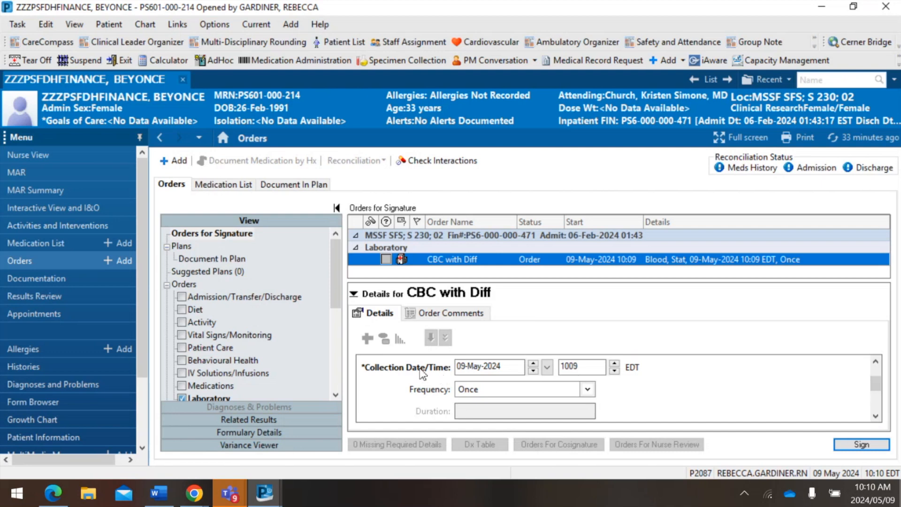
pyautogui.click(500, 365)
pyautogui.click(500, 364)
pyautogui.click(875, 417)
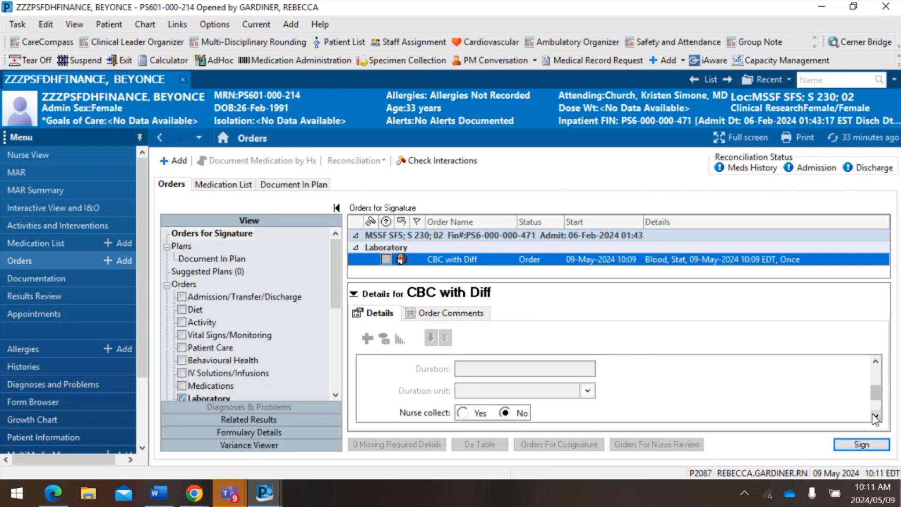
pyautogui.click(463, 415)
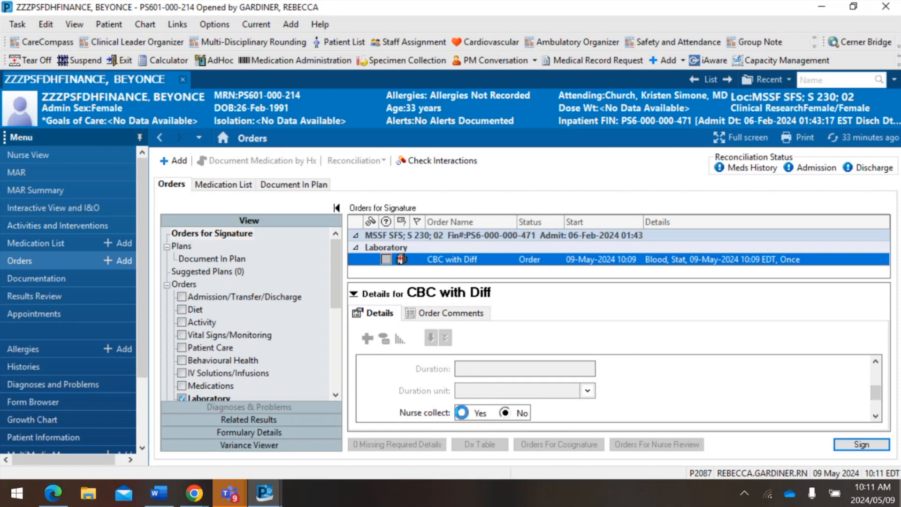
pyautogui.click(876, 417)
pyautogui.click(876, 417)
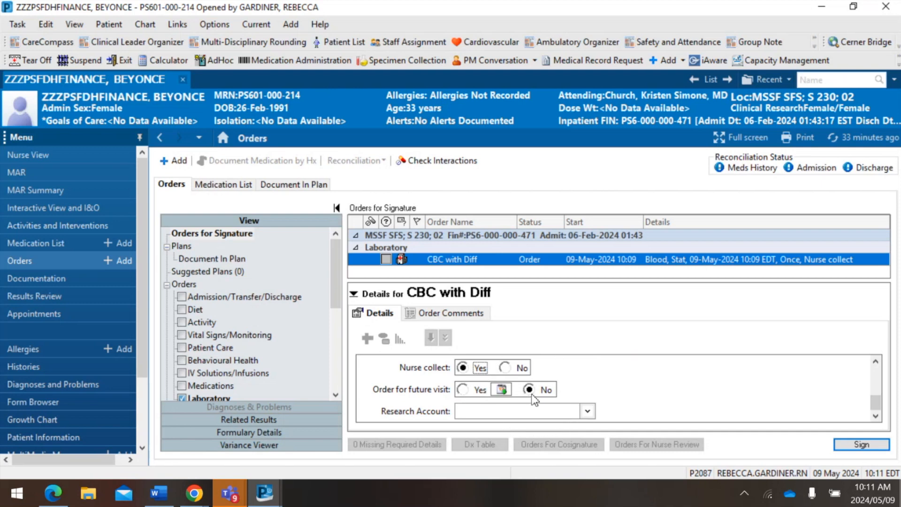
# Sign the CBC with Diff order, choosing Order Anyway for the duplicate alert, and refresh the orders list.
pyautogui.click(868, 446)
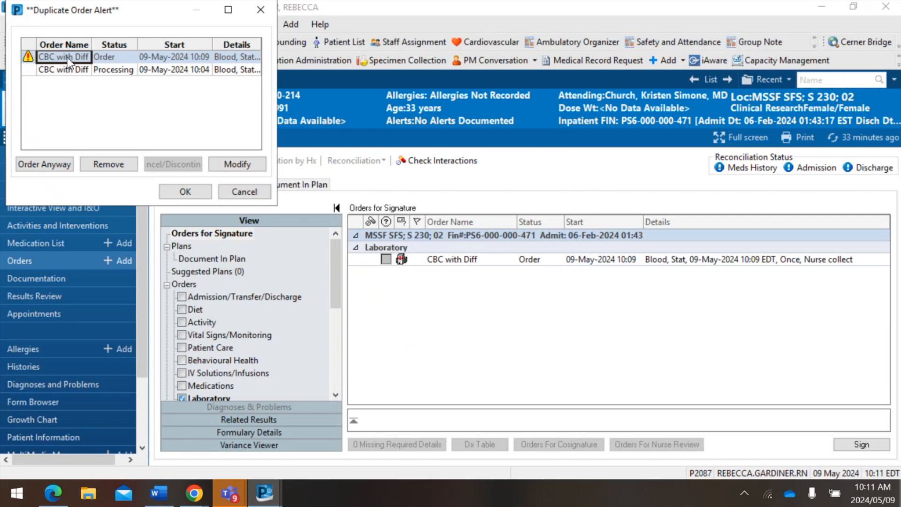
pyautogui.click(188, 192)
pyautogui.click(66, 165)
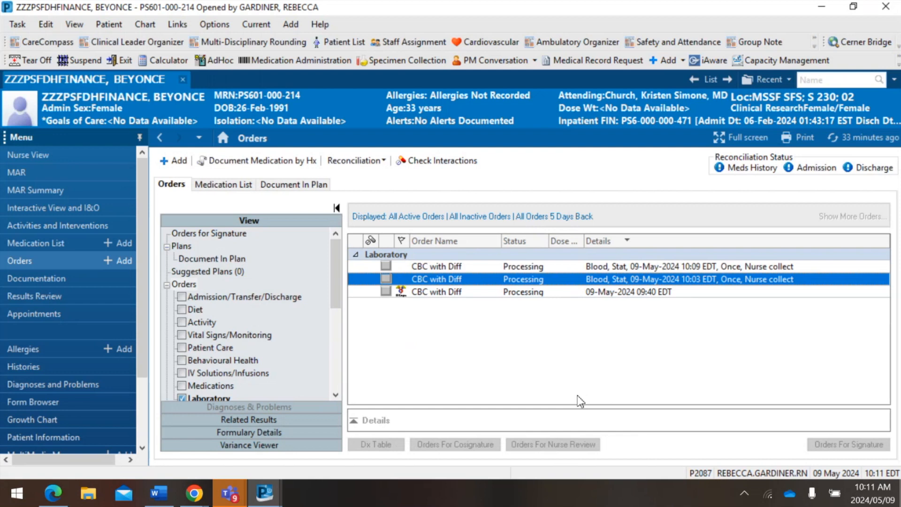
pyautogui.click(863, 138)
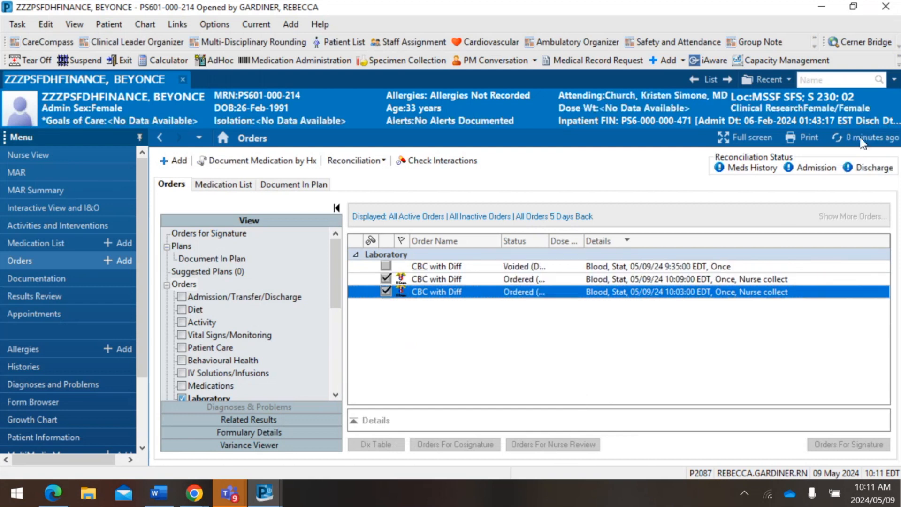
# Check the status and order information of the 10:03 CBC with Diff order, and close its details.
pyautogui.click(446, 293)
pyautogui.moveTo(526, 296)
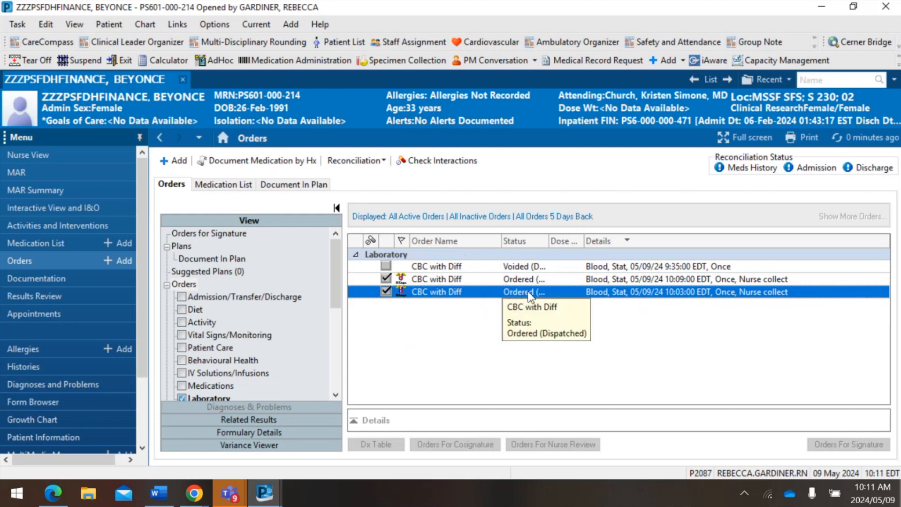
pyautogui.rightClick(625, 292)
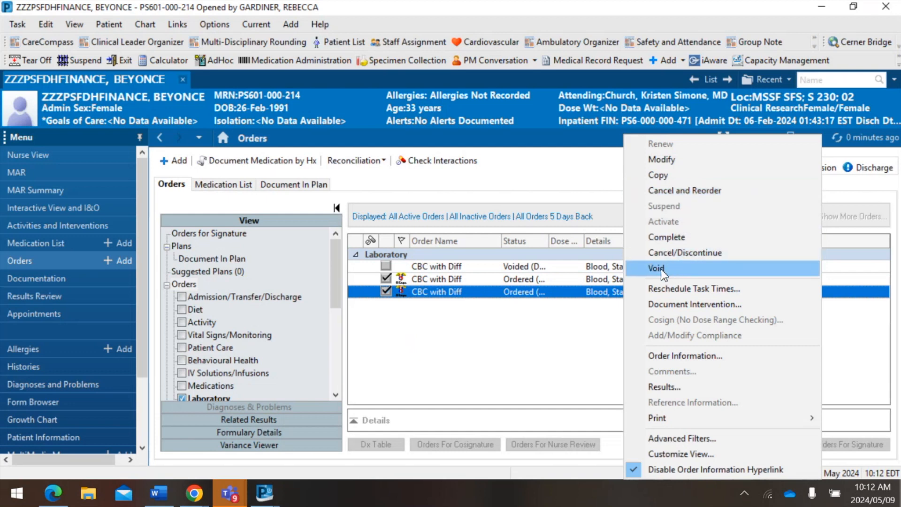
pyautogui.click(682, 356)
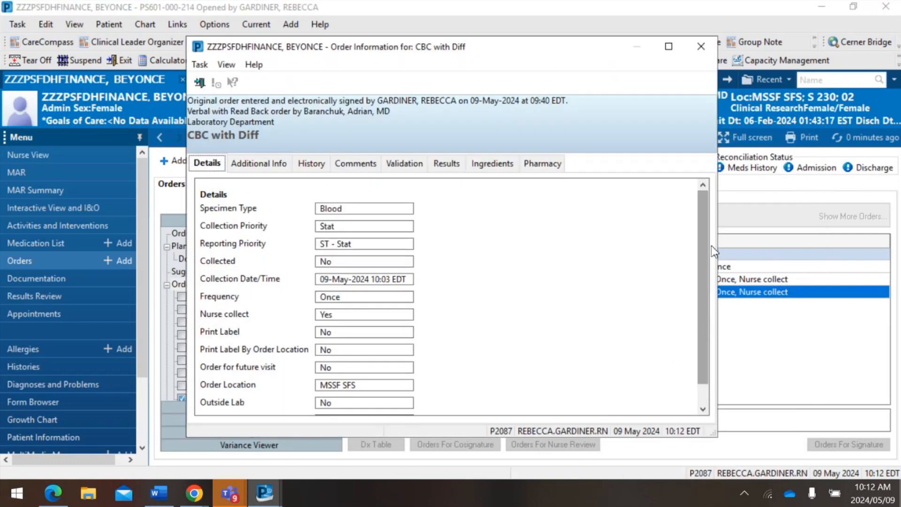
pyautogui.click(700, 47)
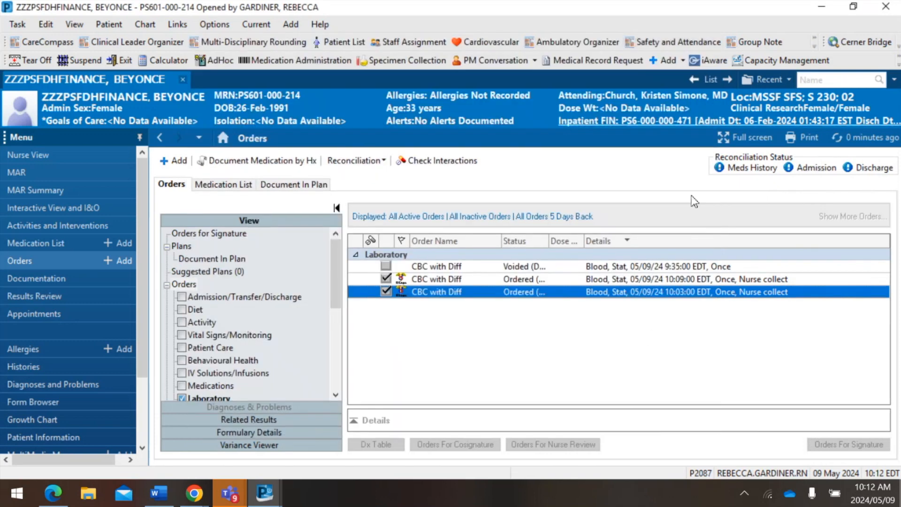
# Return to the CareCompass patient list and refresh it.
pyautogui.click(40, 42)
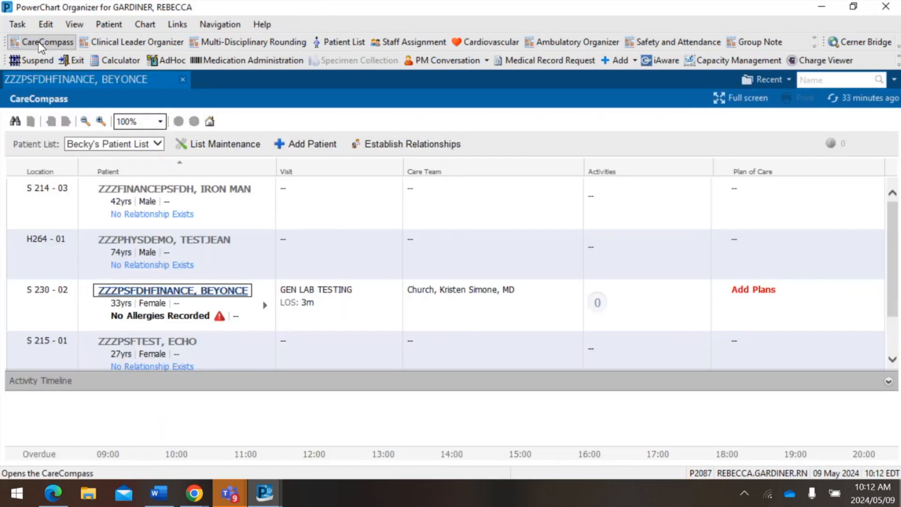
pyautogui.press('ctrl')
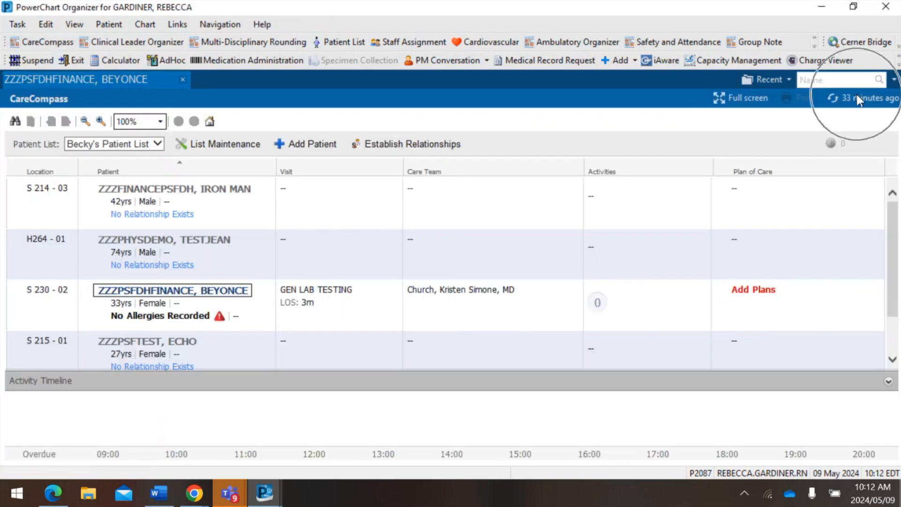
pyautogui.click(857, 96)
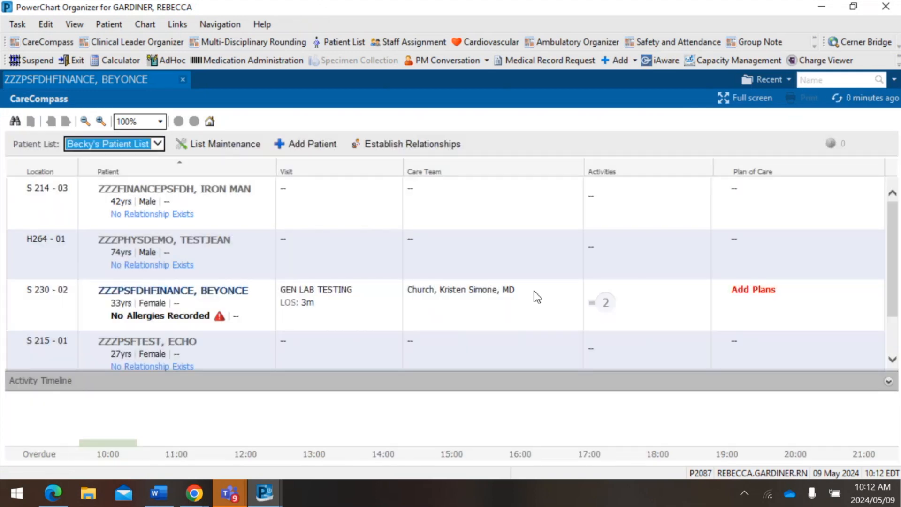
# Open the activities of the patient in S 230 - 02 and check the 10:11 CBC with Diff collection task's urgency and container details.
pyautogui.moveTo(153, 296)
pyautogui.click(605, 308)
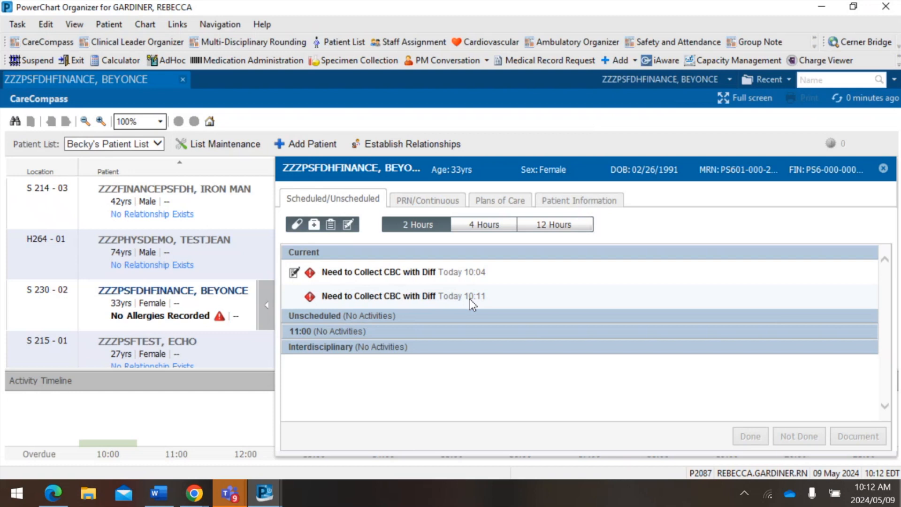
pyautogui.moveTo(308, 294)
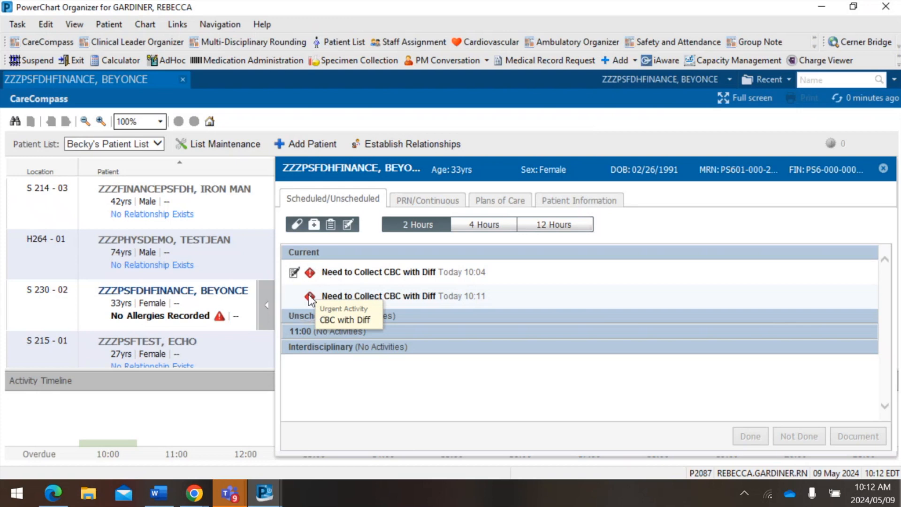
pyautogui.moveTo(409, 297)
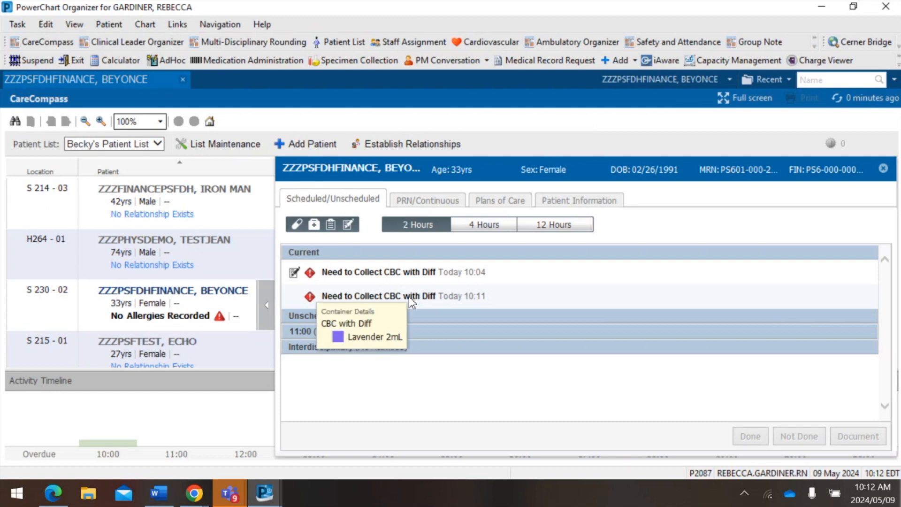